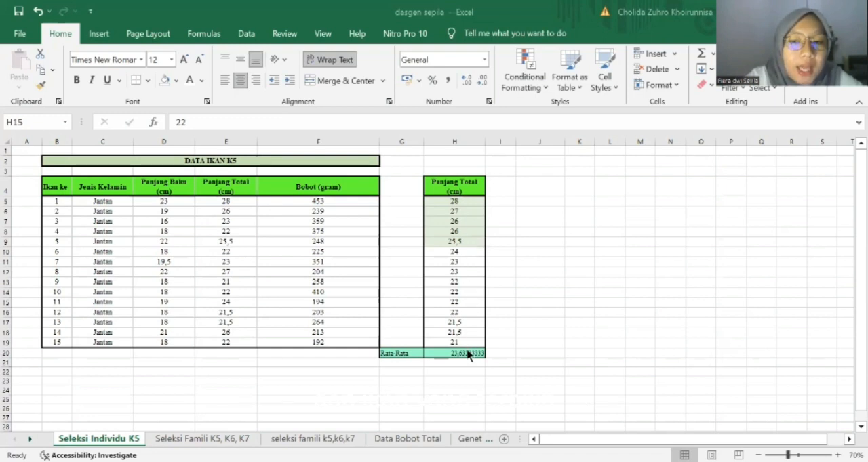
# Fill the six largest total lengths in the sorted Panjang Total column, H5:H10, with Light Green.
pyautogui.click(462, 200)
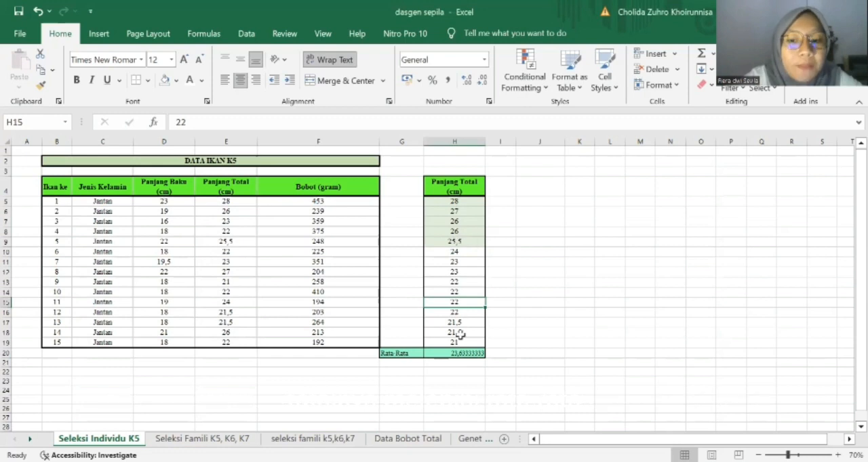
pyautogui.click(470, 202)
pyautogui.moveTo(470, 202); pyautogui.dragTo(471, 253)
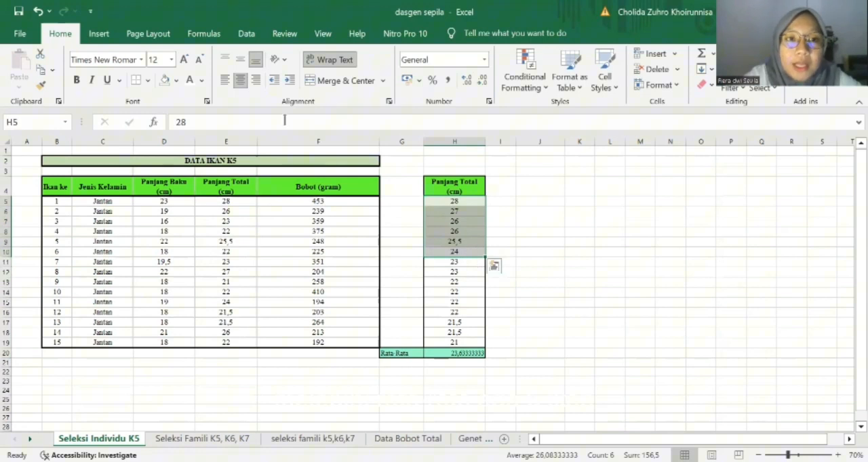
pyautogui.click(178, 80)
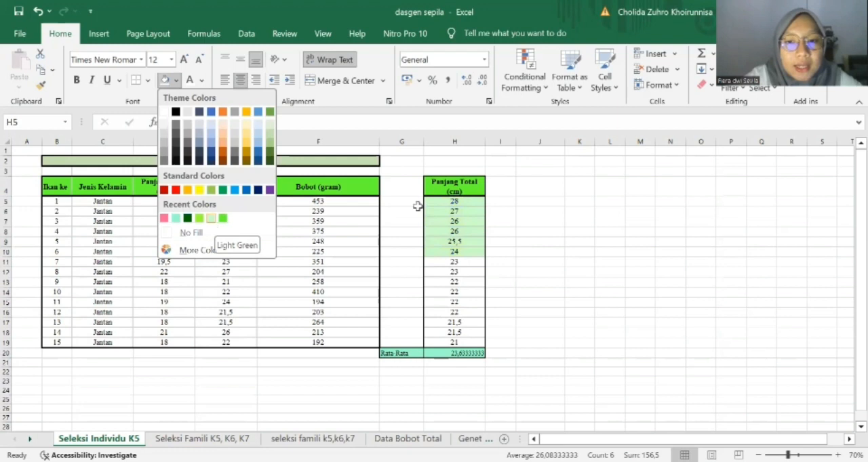
pyautogui.click(213, 221)
pyautogui.click(491, 222)
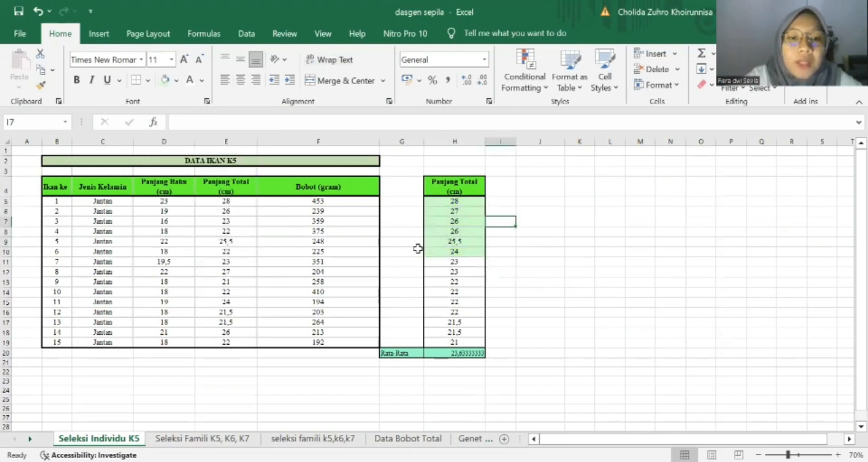
# Examine the K5 average weight formula in G5 of the Seleksi Famili K5, K6, K7 sheet.
pyautogui.click(214, 446)
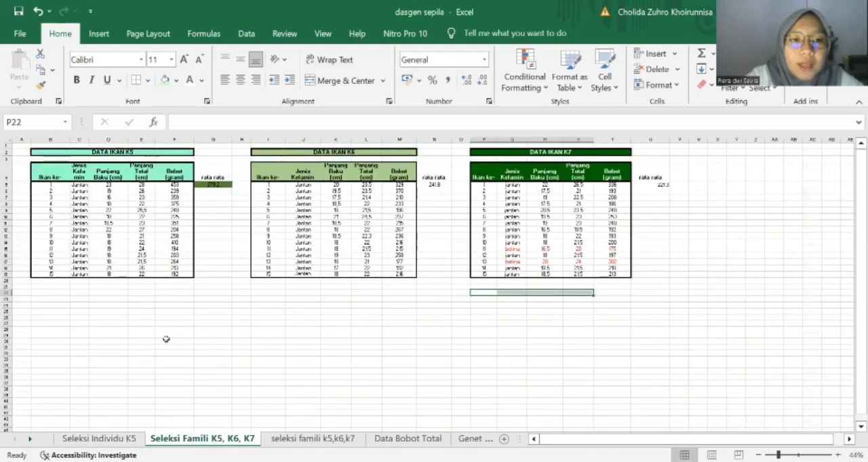
pyautogui.scroll(-3, 142, 270)
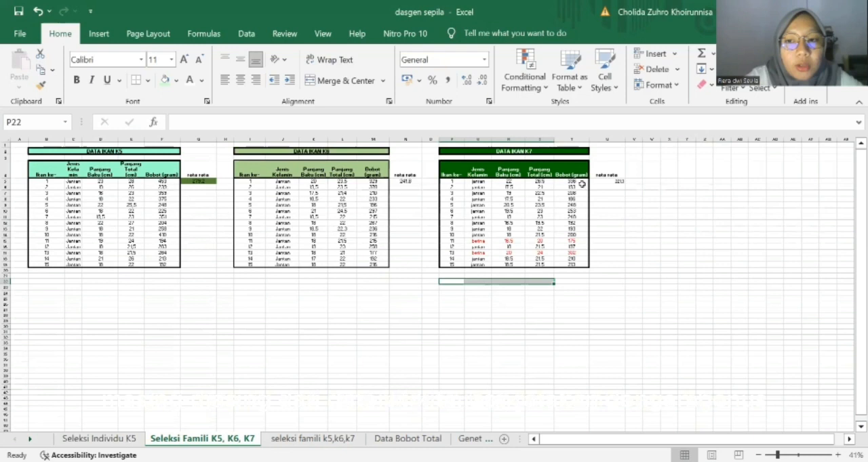
pyautogui.click(203, 181)
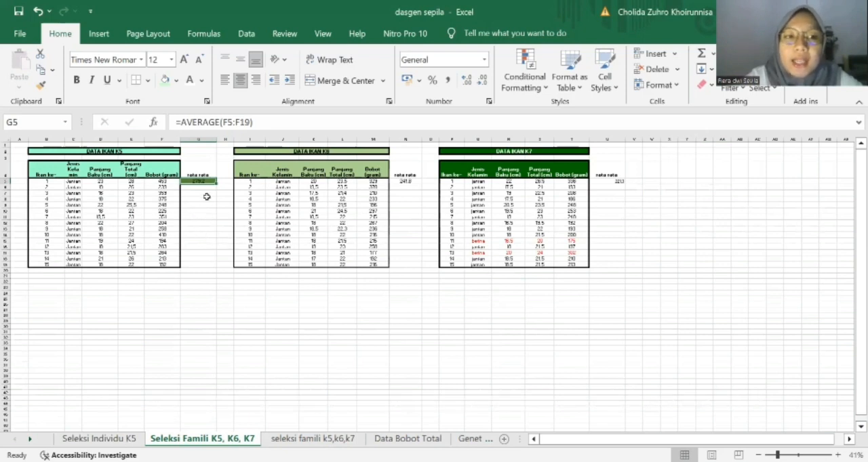
# Review the BETWEEN and WITHIN selection columns on the seleksi famili k5,k6,k7 sheet.
pyautogui.click(337, 440)
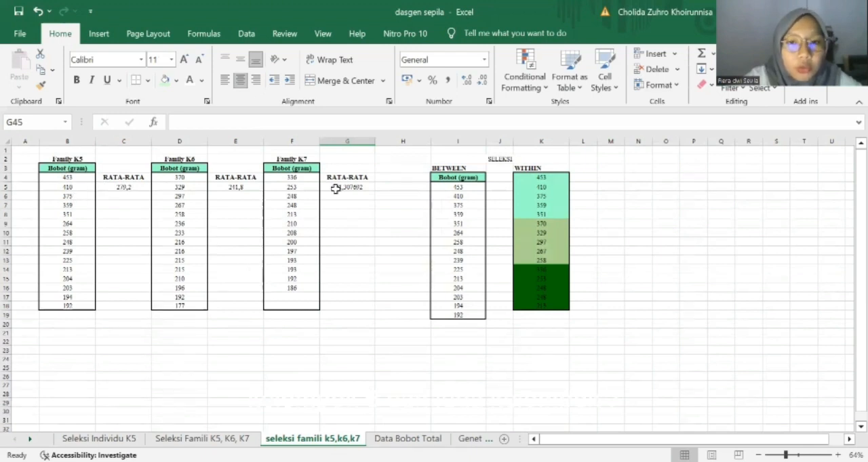
pyautogui.click(458, 187)
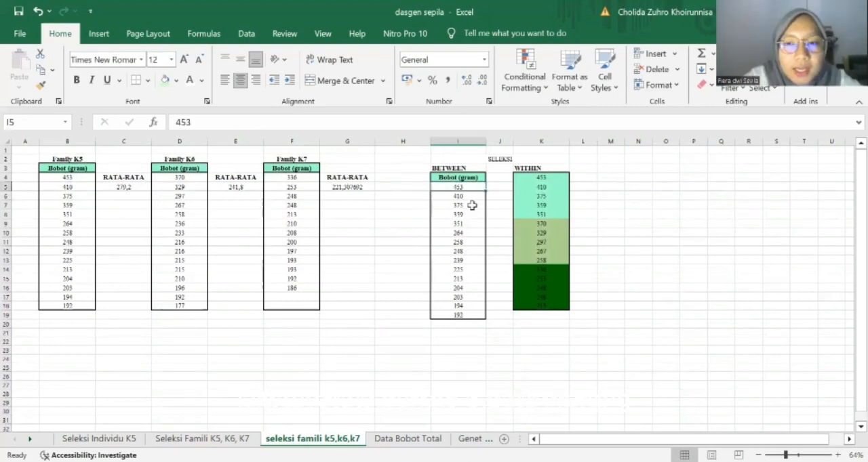
pyautogui.click(523, 367)
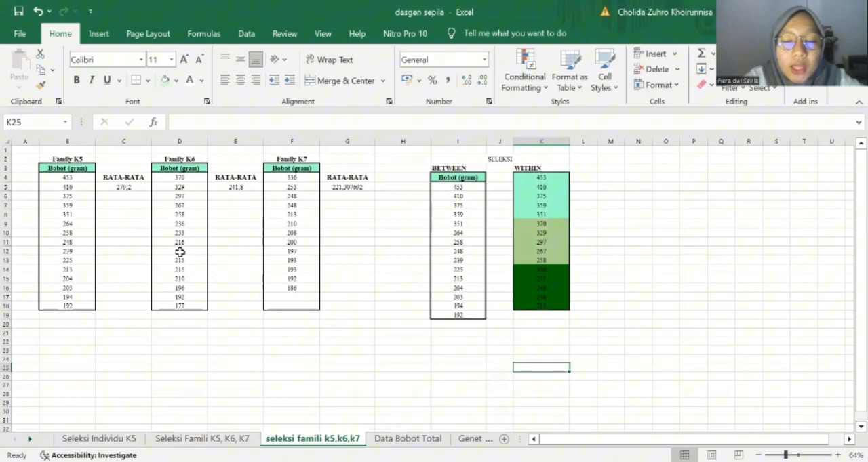
pyautogui.doubleClick(541, 177)
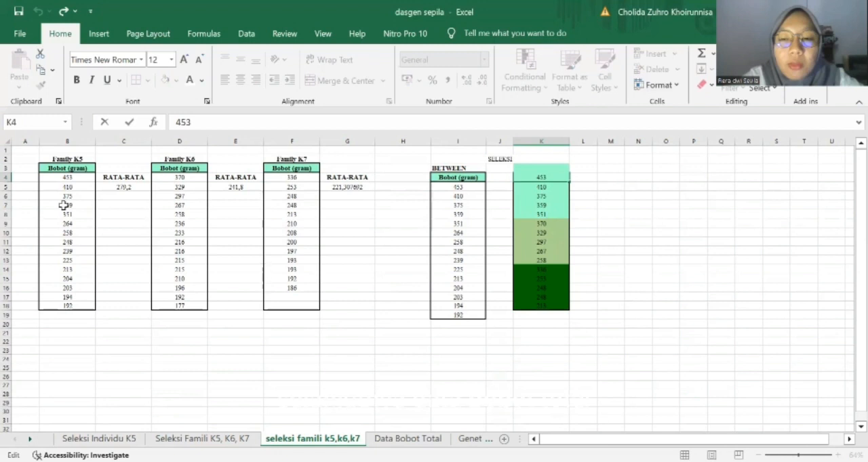
# Compare the family selection sheet with Data Bobot Total and inspect the P (JANTAN) average formula in E3.
pyautogui.click(408, 439)
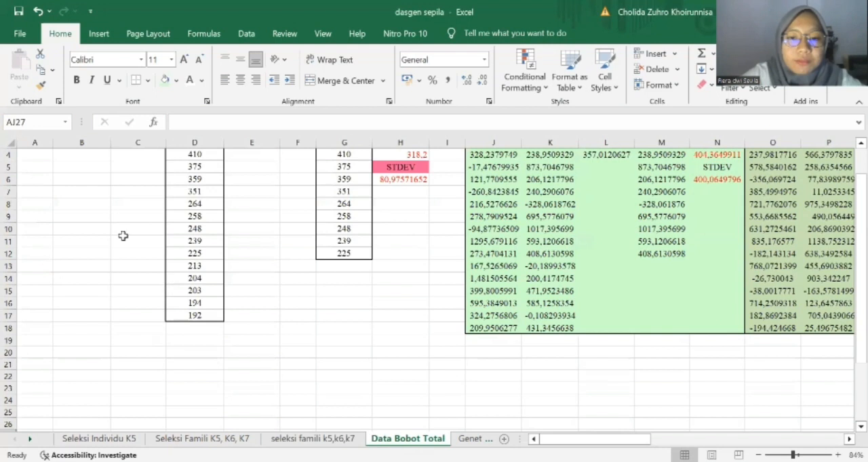
pyautogui.scroll(1, 123, 235)
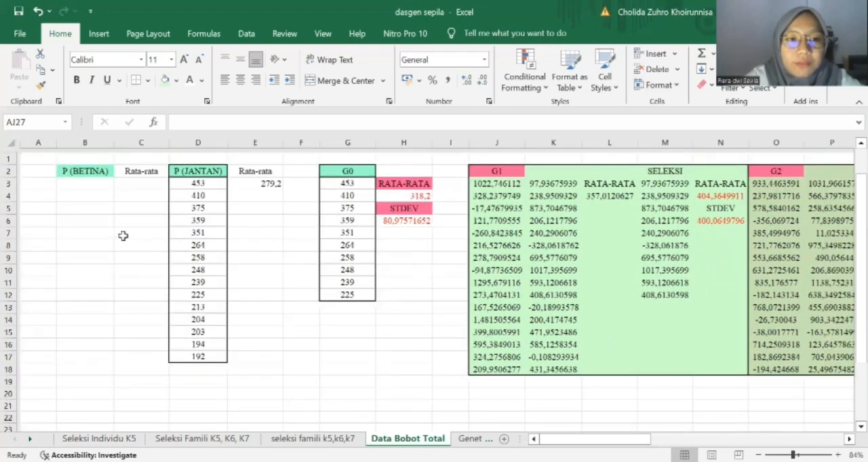
pyautogui.click(301, 439)
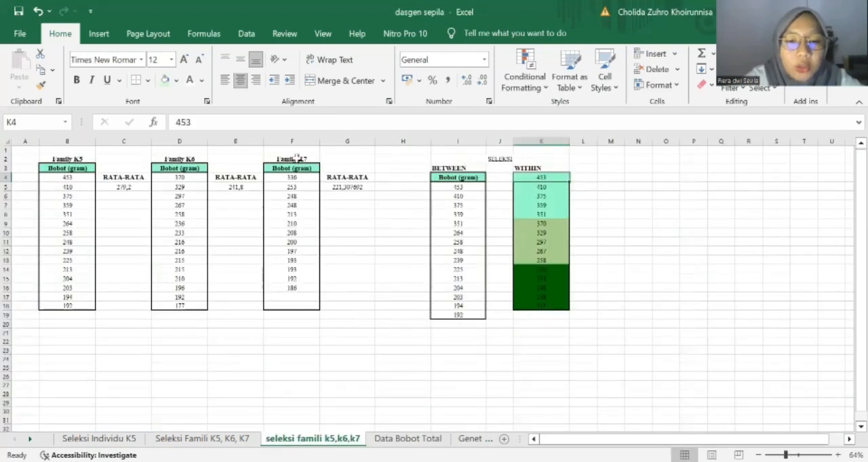
pyautogui.click(400, 441)
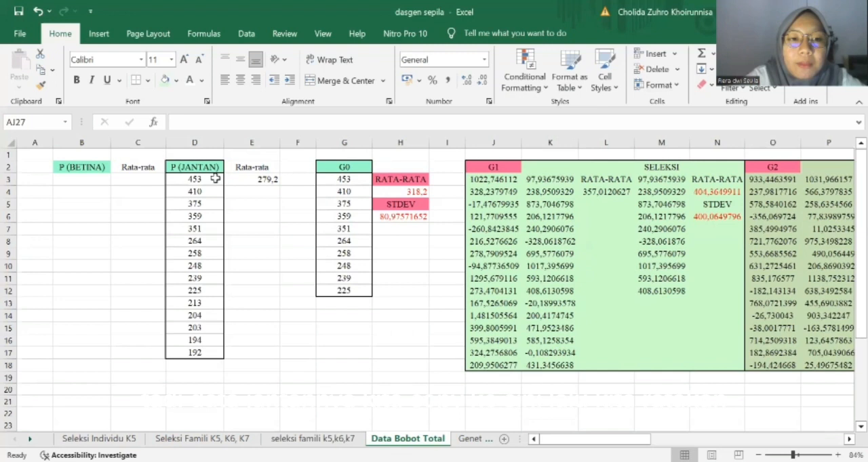
pyautogui.click(269, 179)
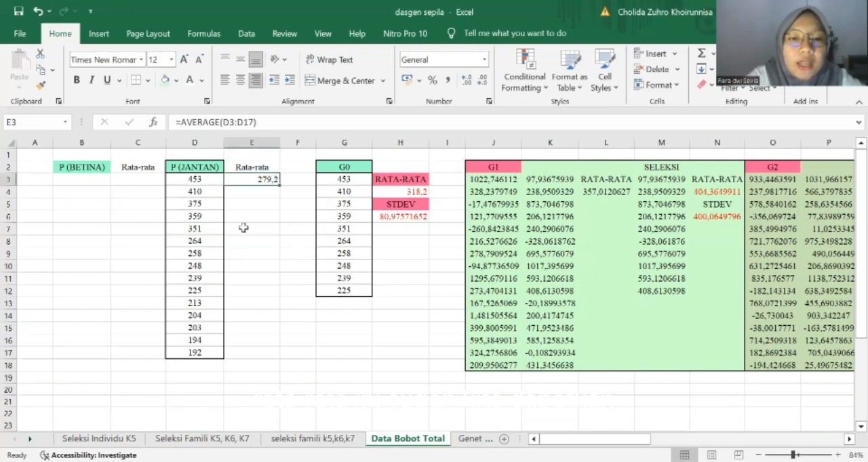
pyautogui.click(412, 330)
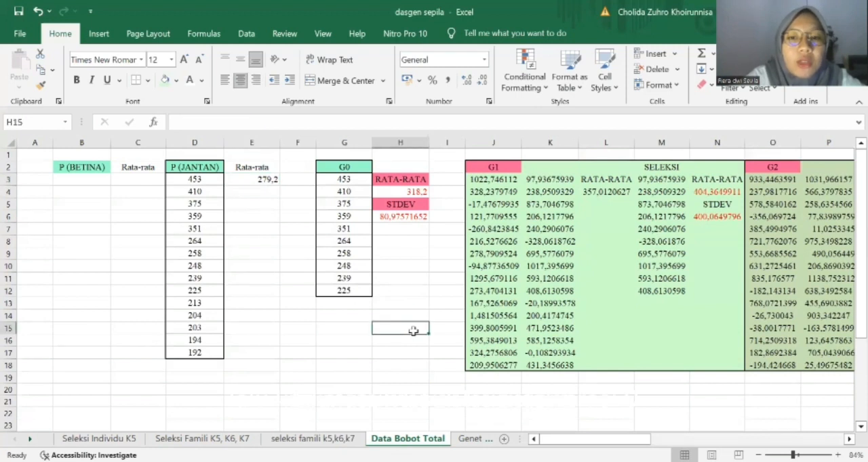
# Inspect the G0 average and standard deviation formulas in H4 and H6.
pyautogui.hscroll(1, 413, 331)
pyautogui.hscroll(1, 413, 331)
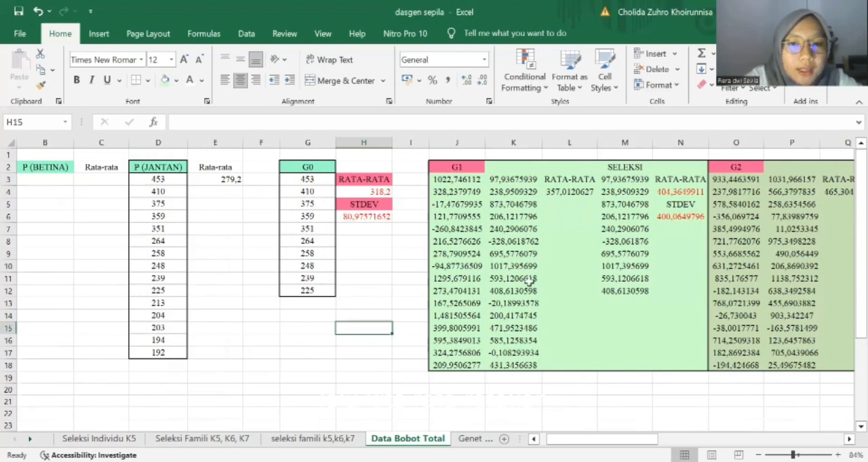
pyautogui.hscroll(1, 315, 193)
pyautogui.click(315, 193)
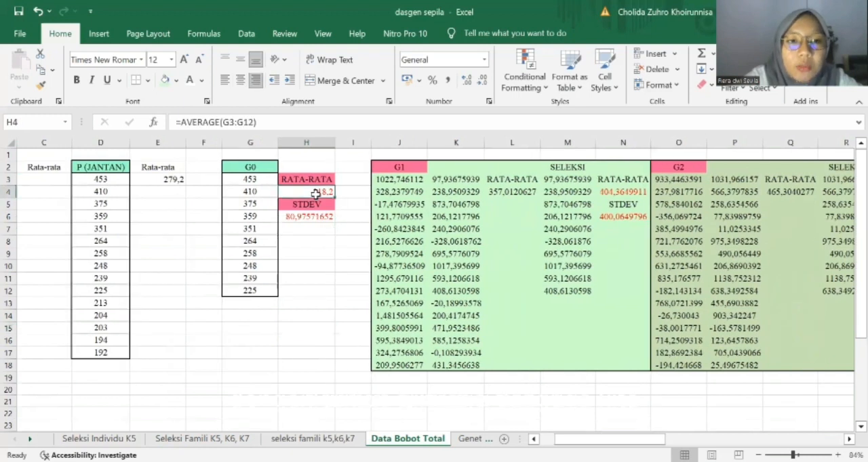
pyautogui.click(324, 217)
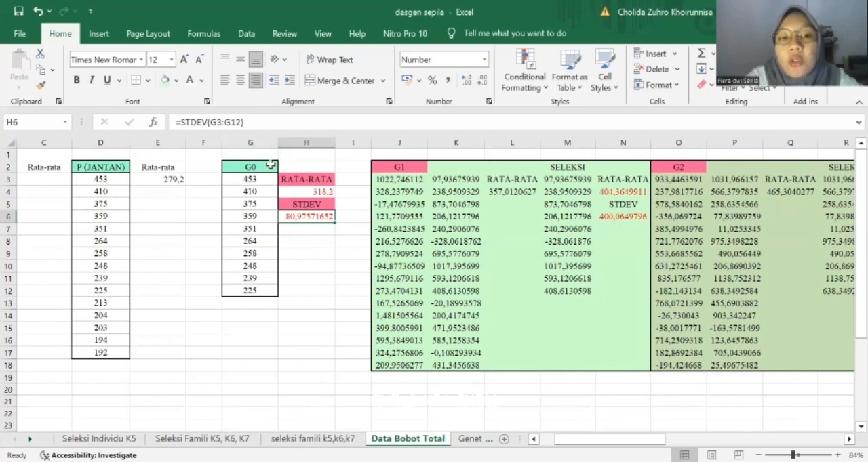
# Examine the G1 random weight formula in J3, the adjacent weight values and the selection average formula in N4.
pyautogui.hscroll(2, 421, 258)
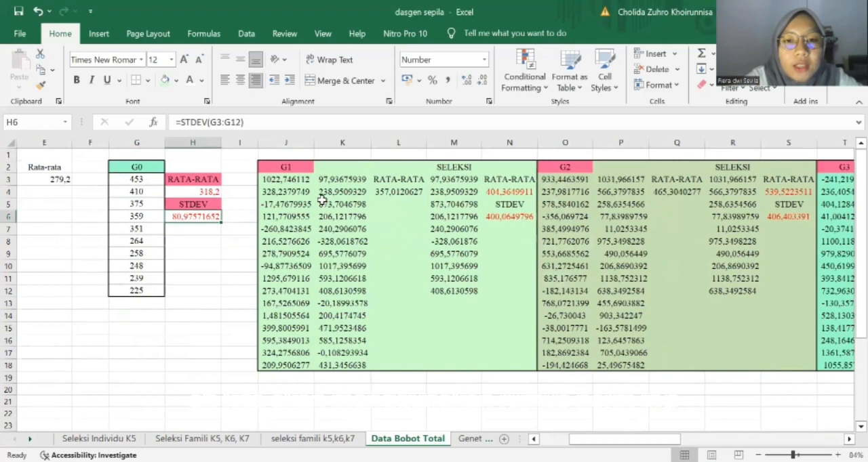
pyautogui.click(303, 179)
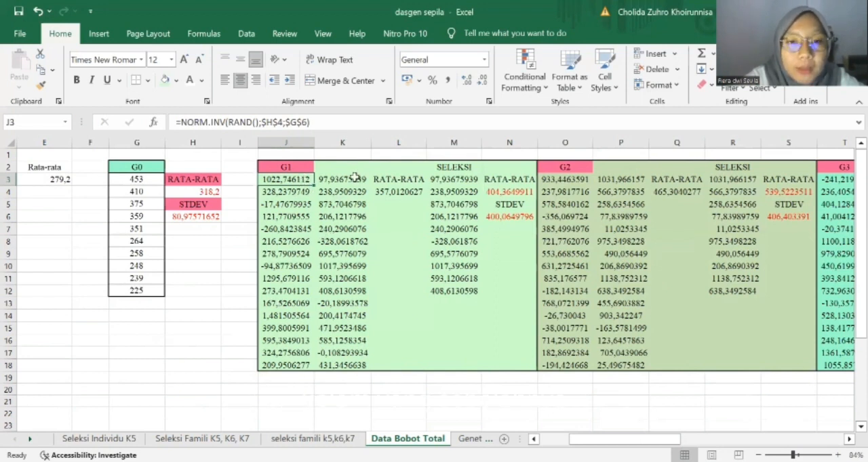
pyautogui.click(343, 341)
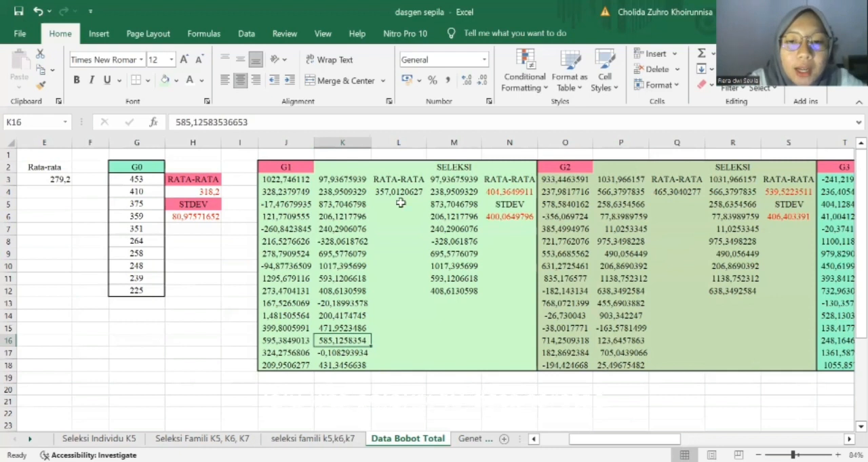
pyautogui.click(518, 193)
# Look through generations G2 to G6 and inspect G6's random weight, selection average and standard deviation formulas.
pyautogui.hscroll(2, 518, 217)
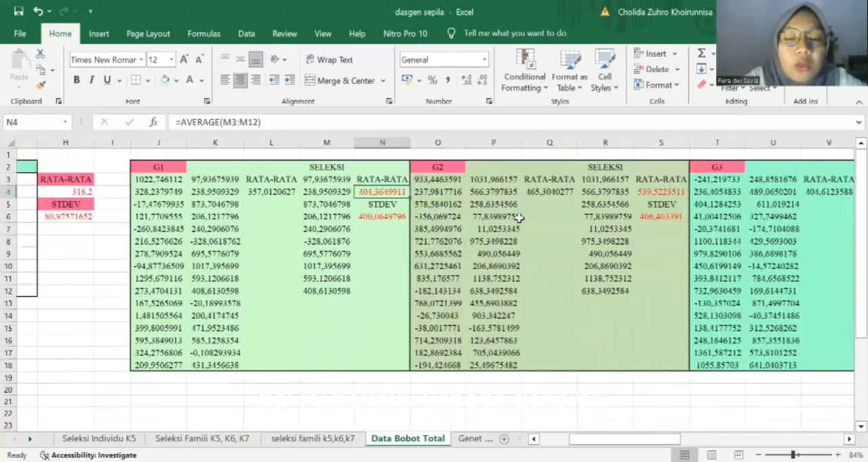
pyautogui.hscroll(3, 518, 217)
pyautogui.hscroll(5, 519, 217)
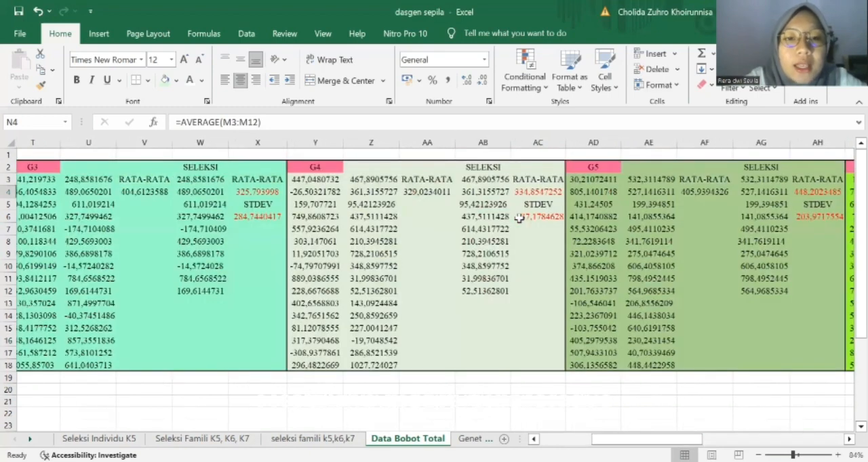
pyautogui.hscroll(-5, 518, 217)
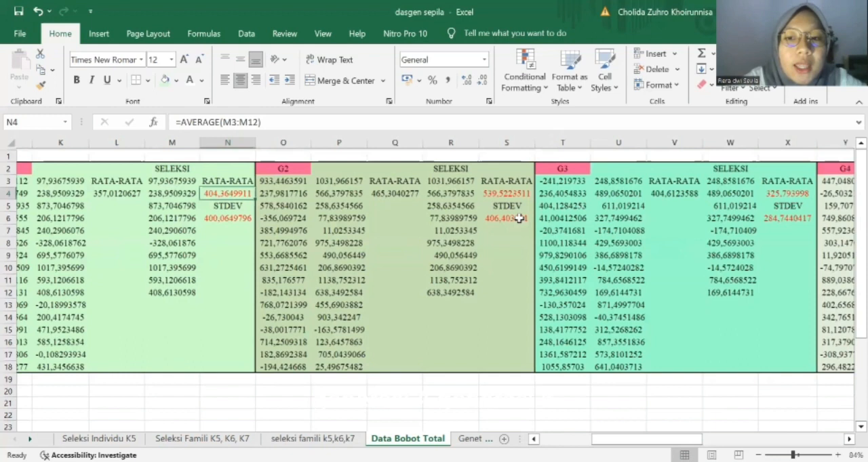
pyautogui.hscroll(8, 519, 219)
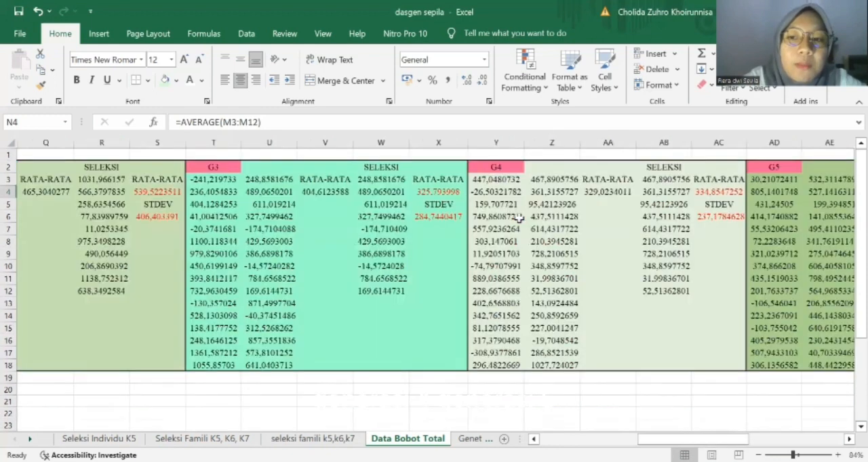
pyautogui.hscroll(1, 519, 218)
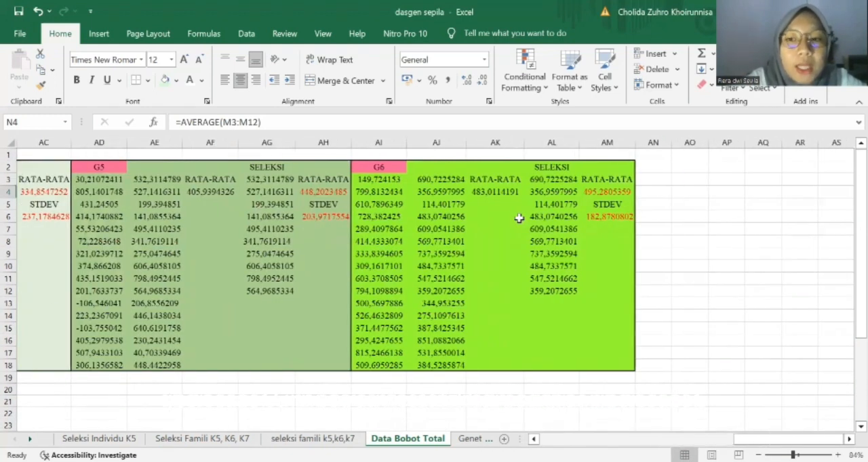
pyautogui.click(552, 241)
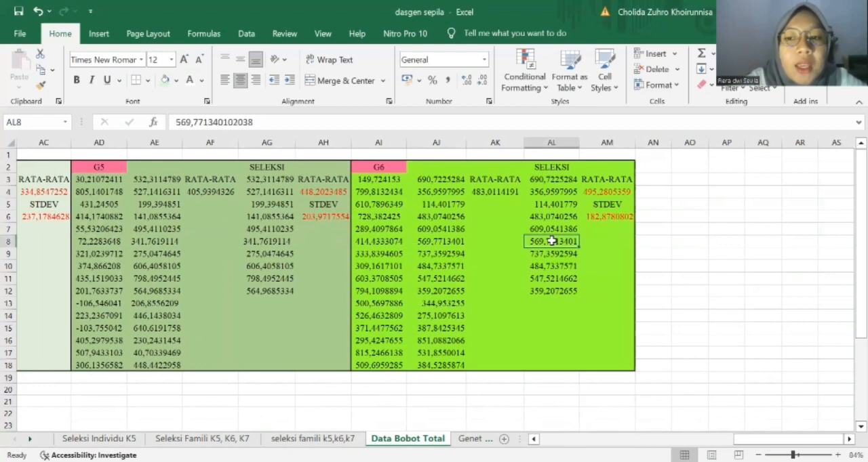
pyautogui.click(375, 180)
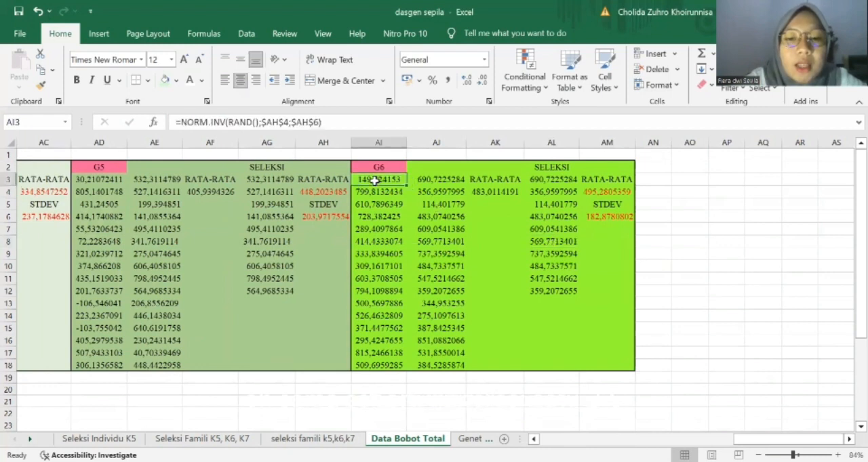
pyautogui.click(606, 193)
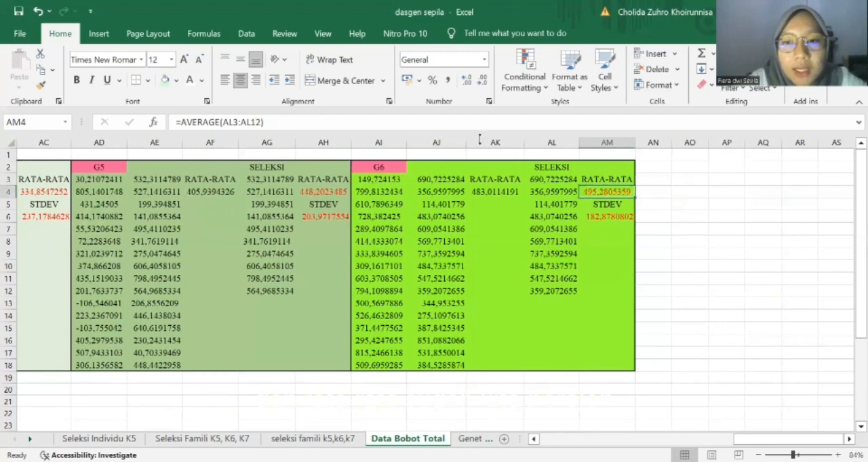
pyautogui.click(605, 217)
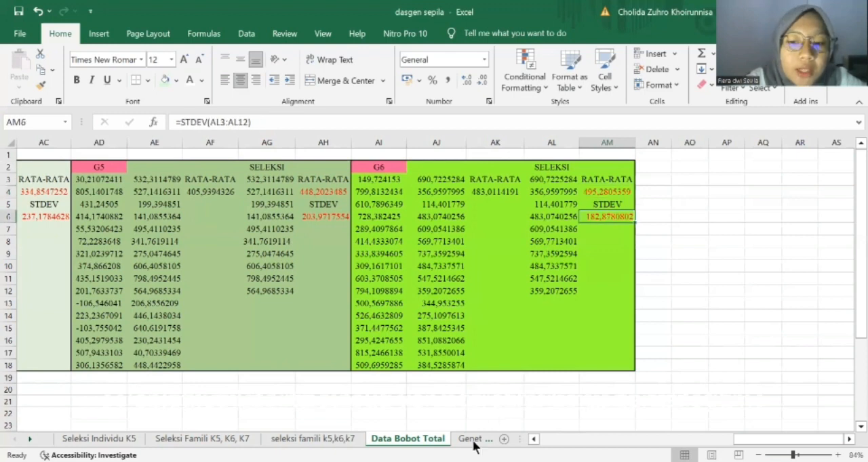
# Check the G1 average in C4 and the GG1 formula in E3 on the Genetic Gain K5 sheet.
pyautogui.click(474, 439)
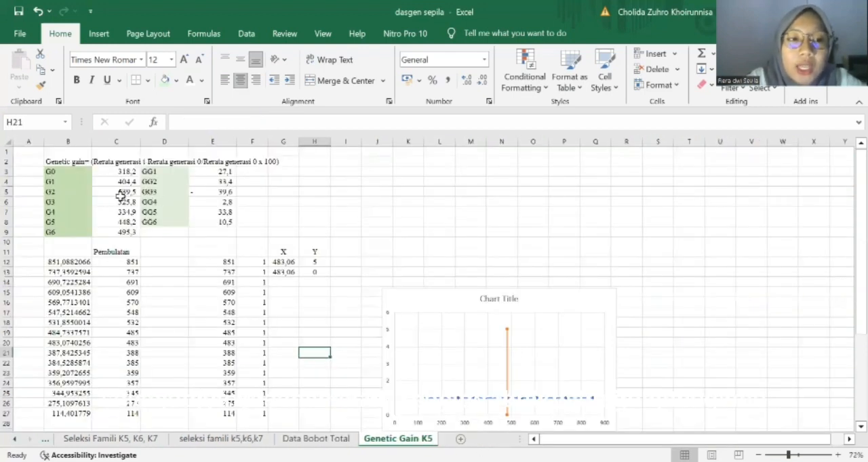
pyautogui.click(136, 182)
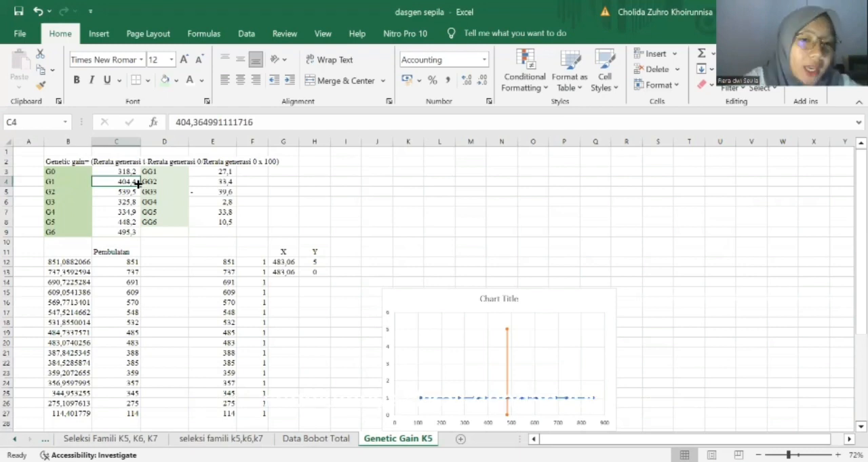
pyautogui.click(231, 171)
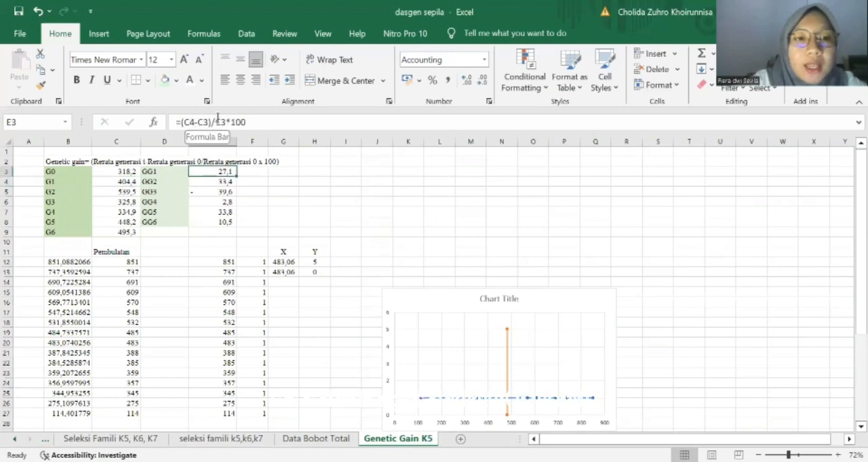
# Inspect row 12's raw weight, rounding formula in C12, value in E12, COUNTIF formula in F12 and average formula in G12.
pyautogui.scroll(-2, 194, 288)
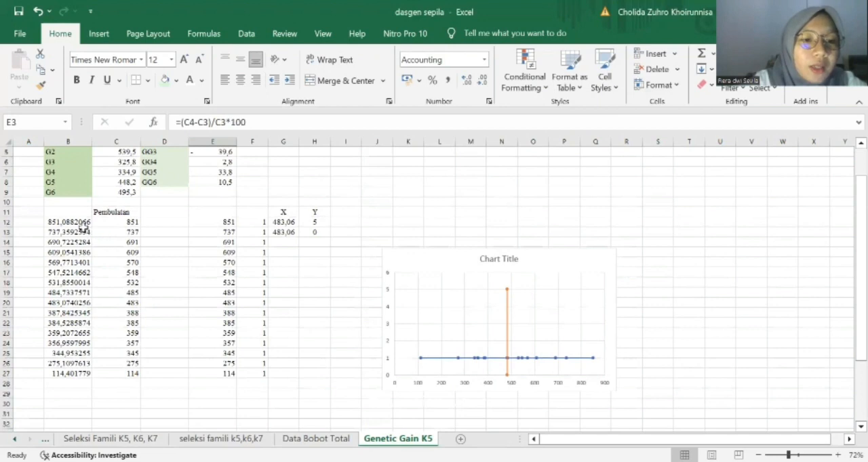
pyautogui.click(86, 232)
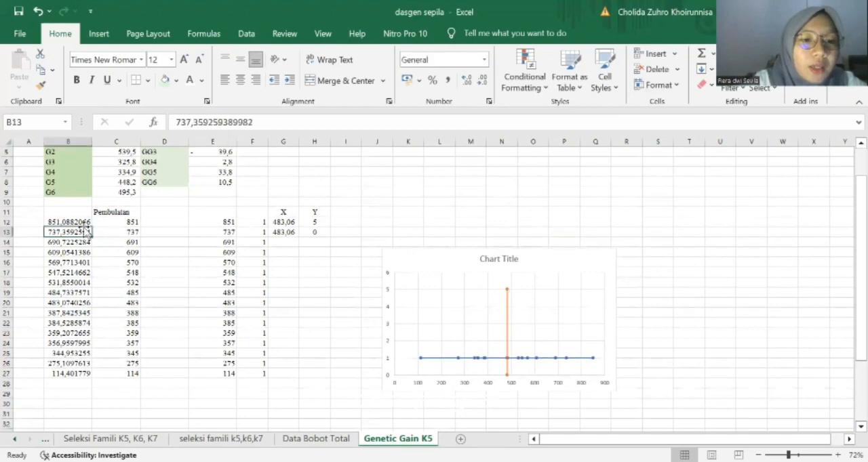
pyautogui.click(84, 222)
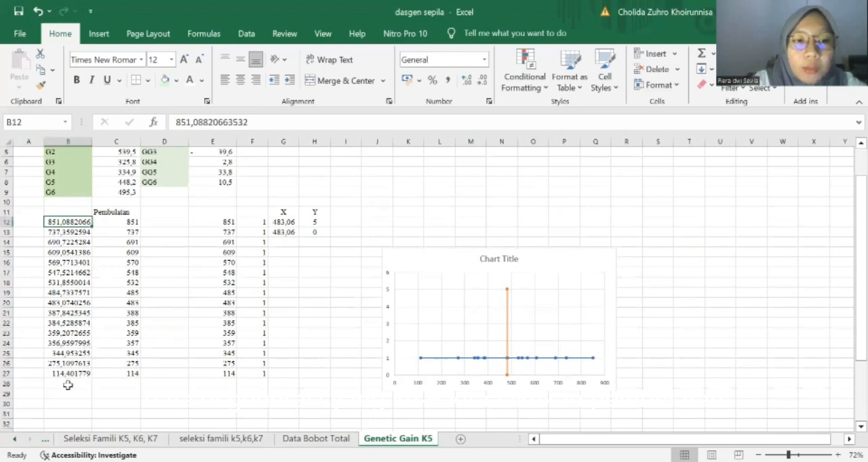
pyautogui.click(107, 224)
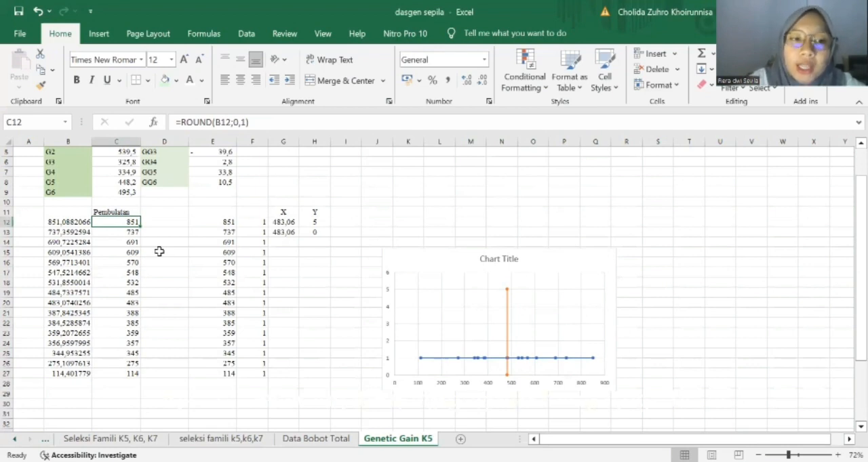
pyautogui.click(206, 223)
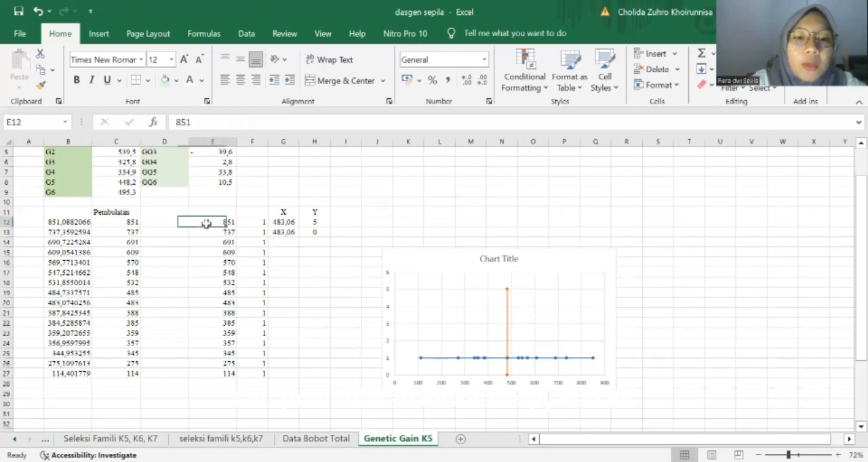
pyautogui.click(252, 221)
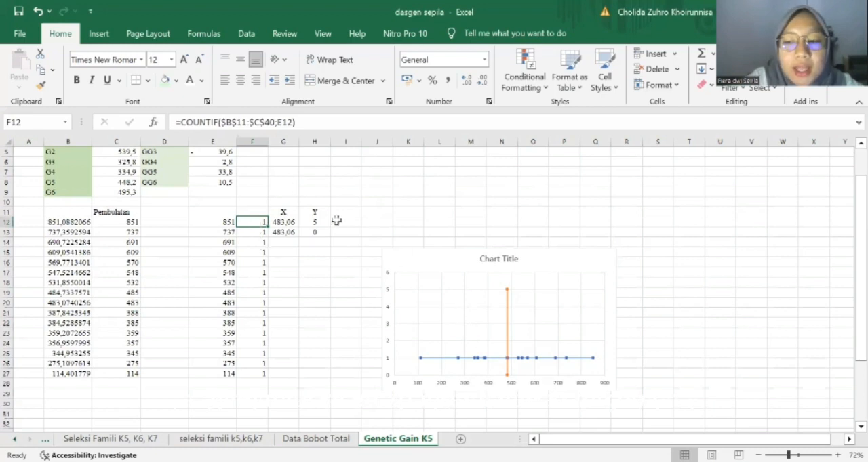
pyautogui.click(283, 222)
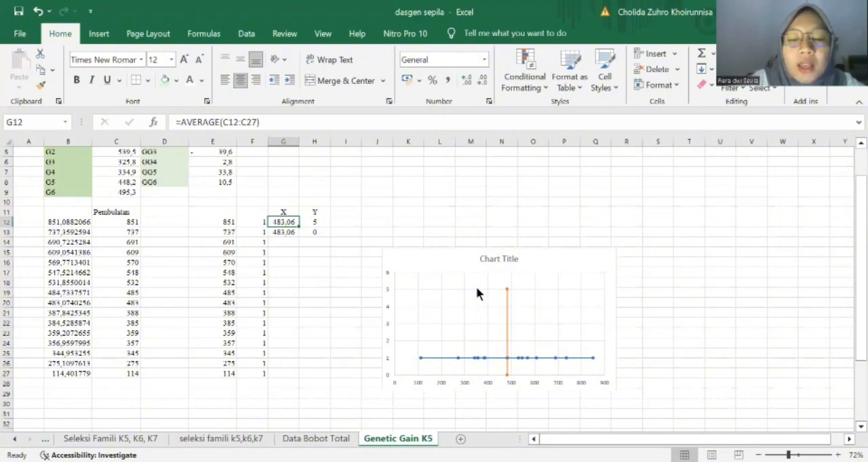
# Examine the scatter chart against the COUNTIF frequencies in F12 to F15, checking the chart point for the 609 weight.
pyautogui.scroll(-3, 476, 290)
pyautogui.hscroll(1, 476, 292)
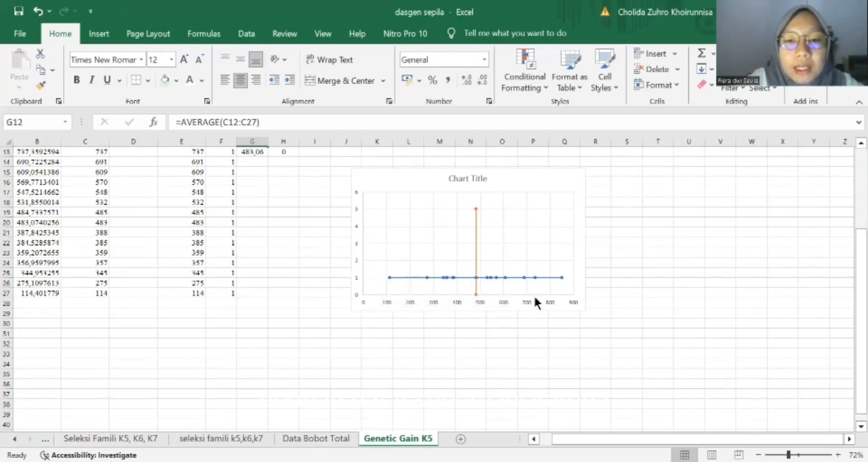
pyautogui.scroll(2, 322, 238)
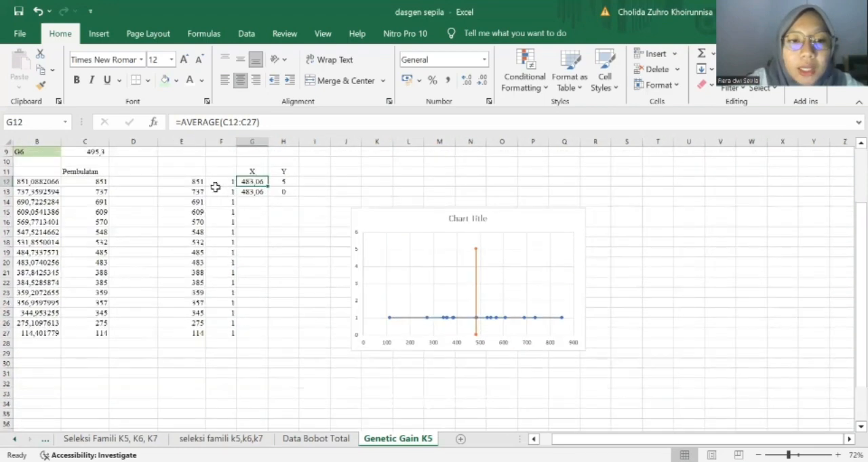
pyautogui.click(224, 182)
pyautogui.click(226, 192)
pyautogui.click(228, 202)
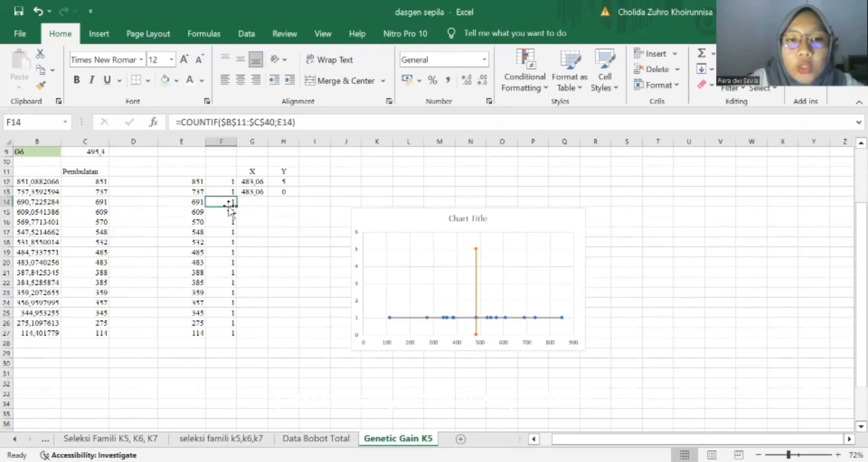
pyautogui.click(229, 212)
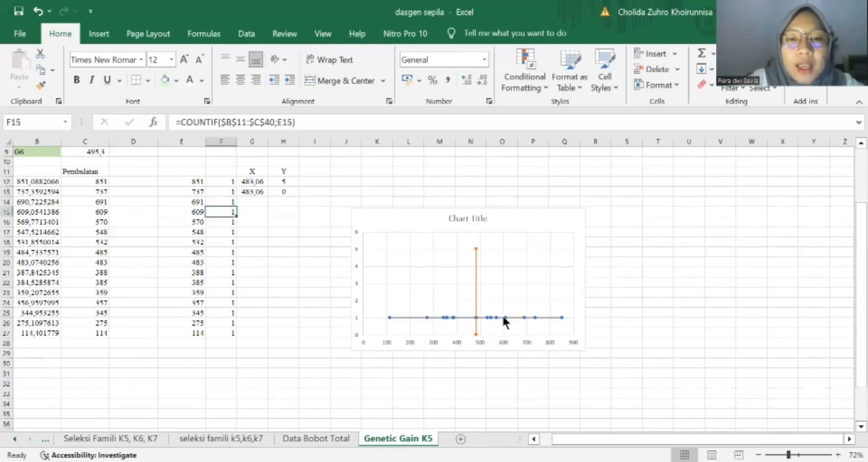
pyautogui.moveTo(504, 322)
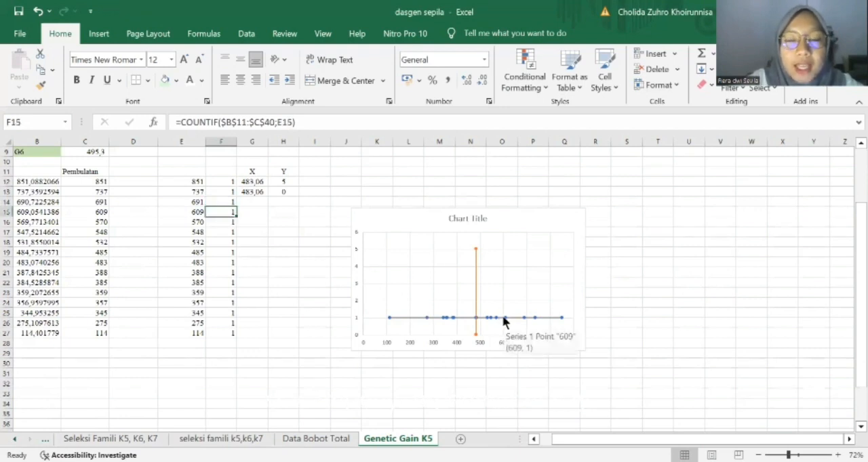